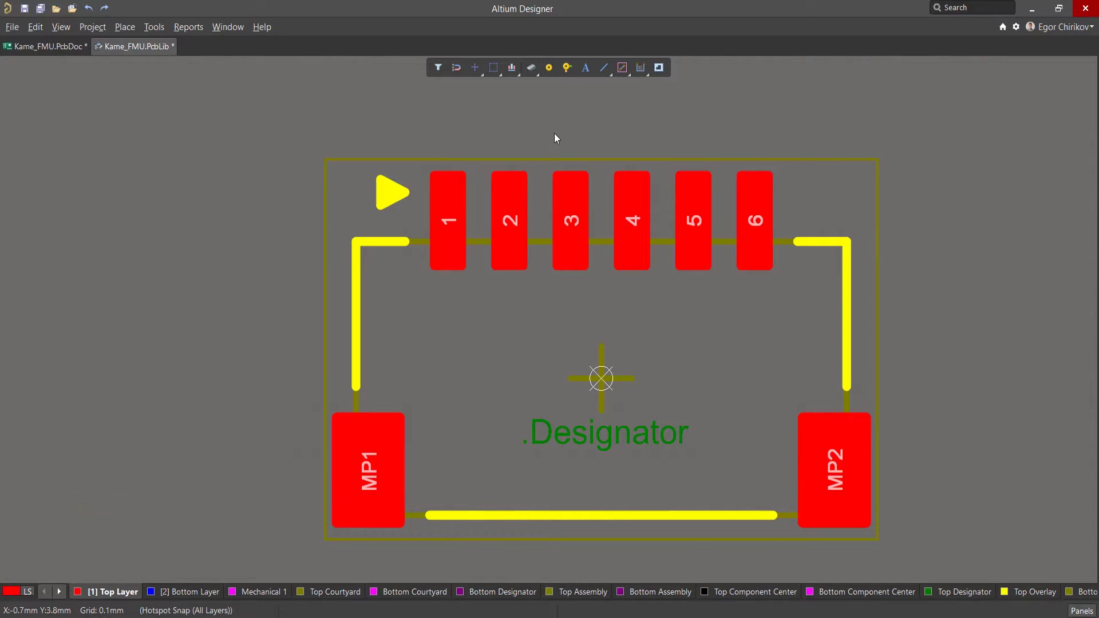
Step: Open the Reports menu for the connector footprint in the PcbLib editor
click(189, 27)
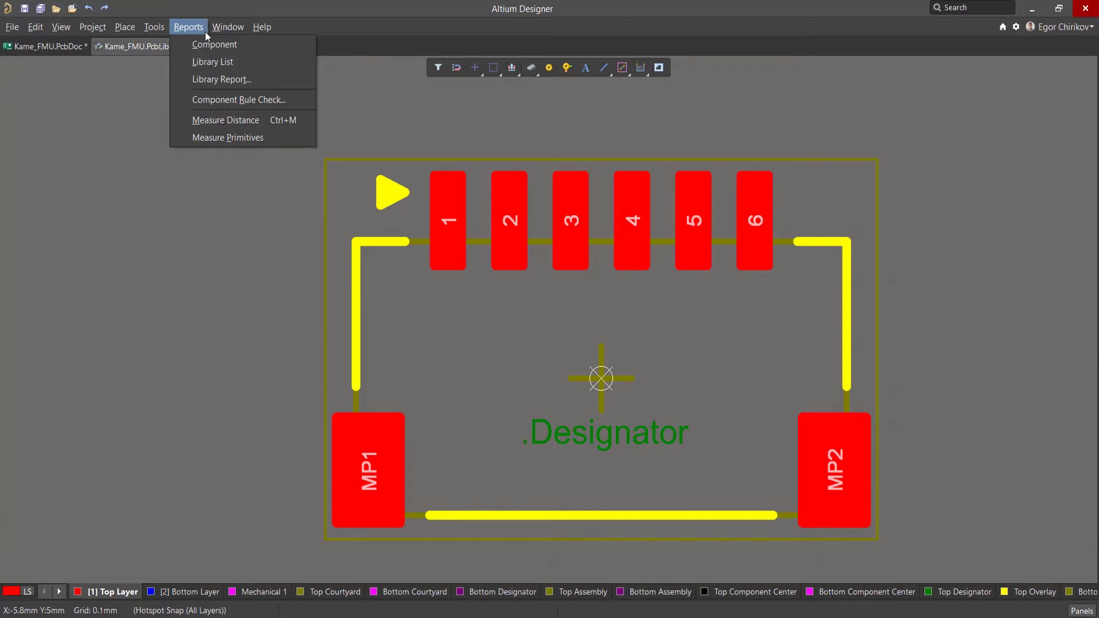
Step: Measure two points above the footprint: 2.823 mm (2.6 mm X, 1.1 mm Y)
click(305, 119)
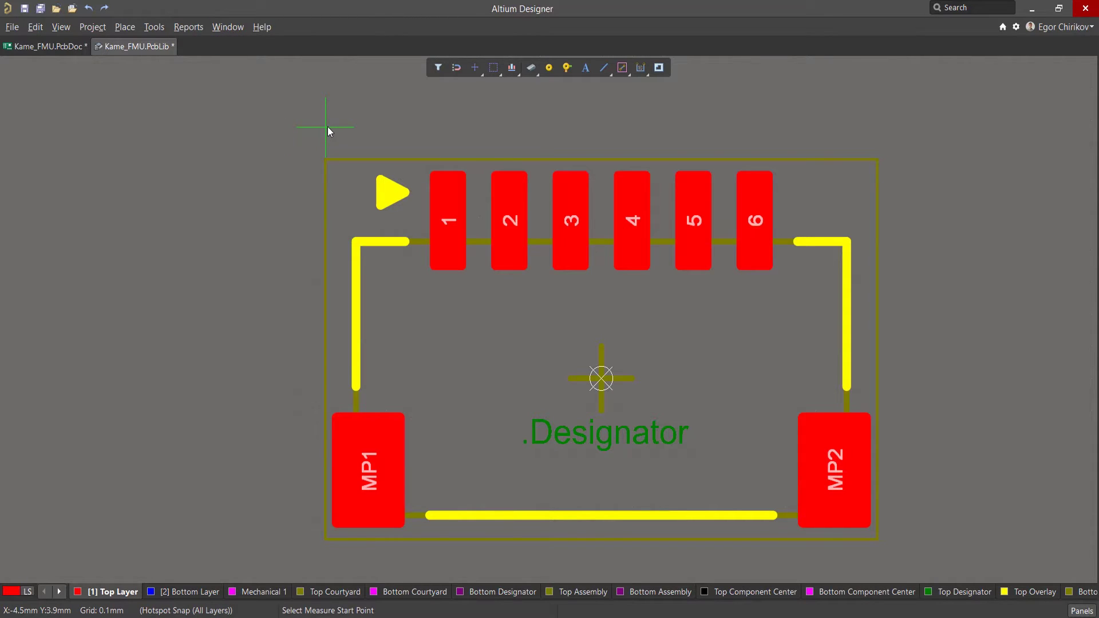
click(117, 122)
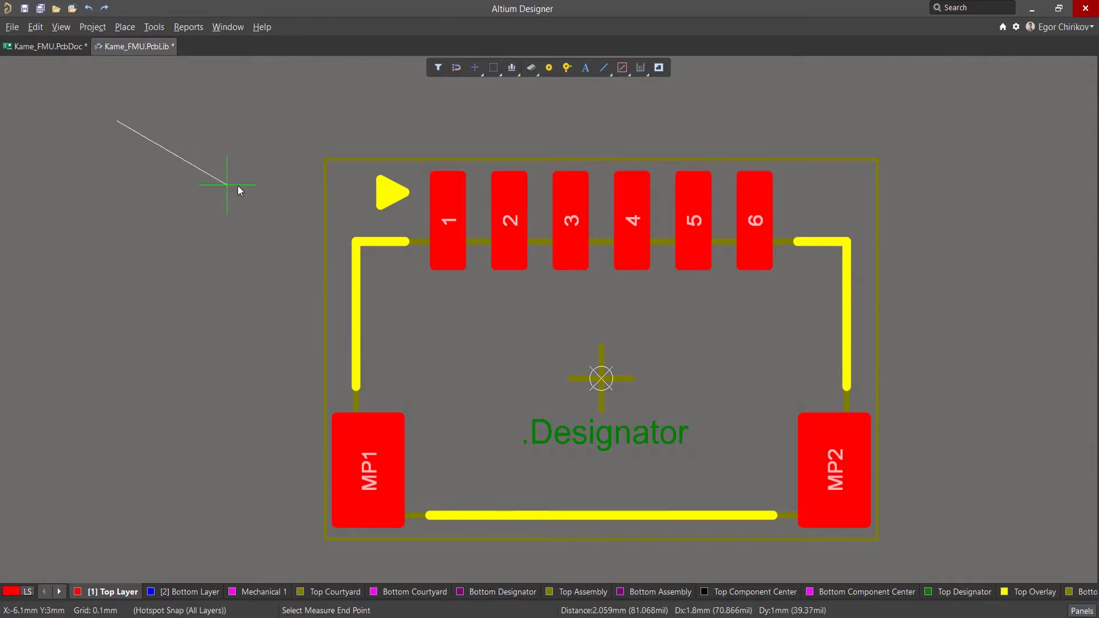
click(276, 192)
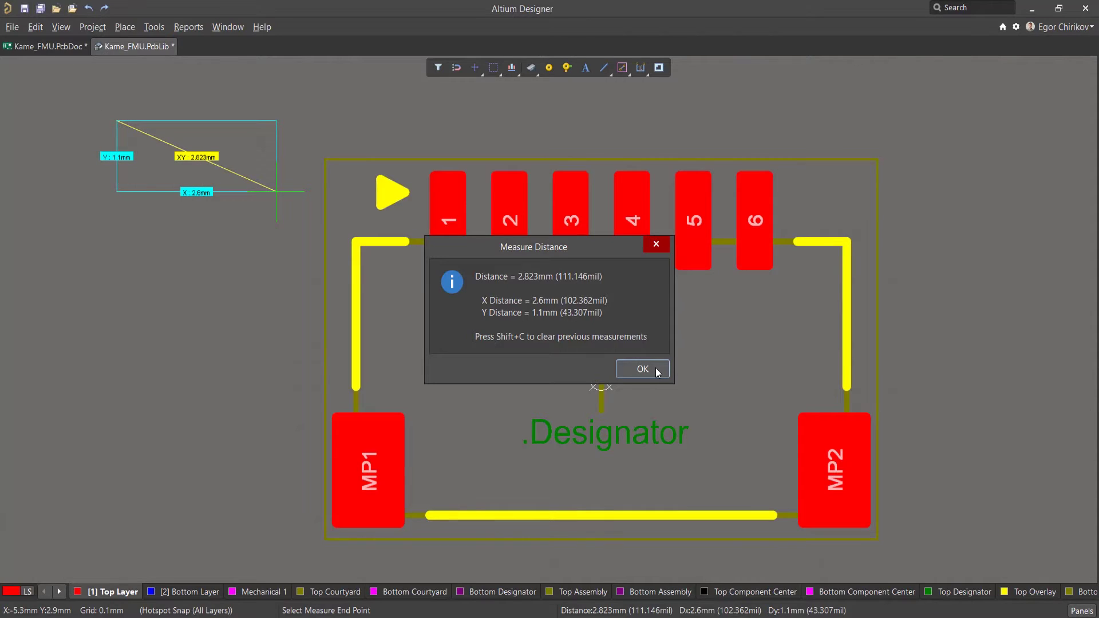
click(655, 368)
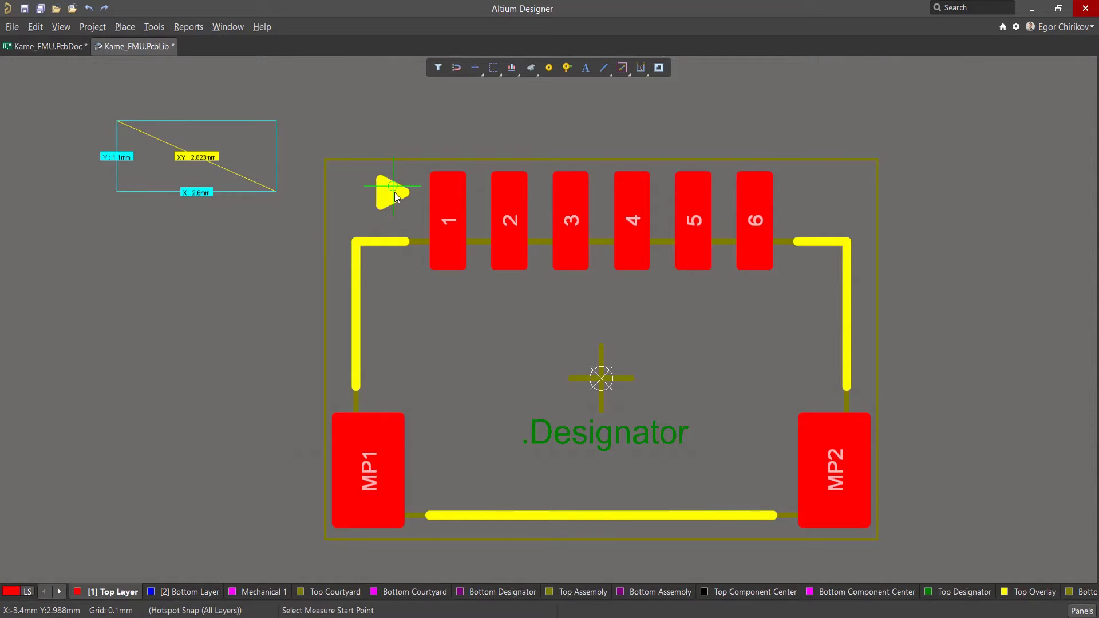
Step: With snapping on track vertices, measure 0.563 mm from pin-1 triangle to silkscreen, then clear measurements
key(ctrl+e)
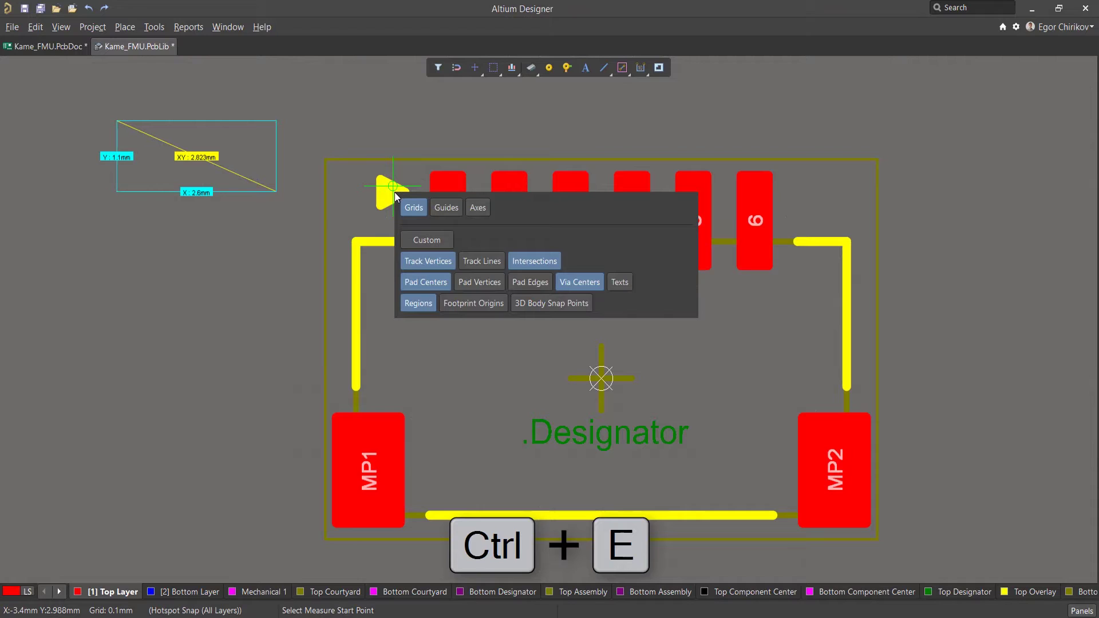
click(412, 260)
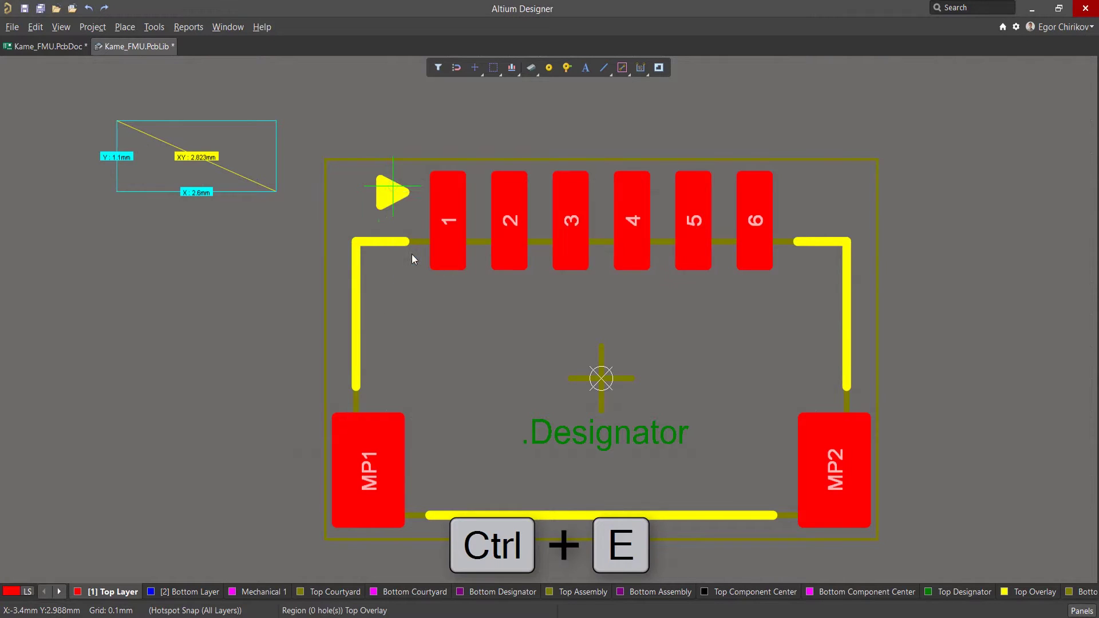
scroll(412, 255, up, 5)
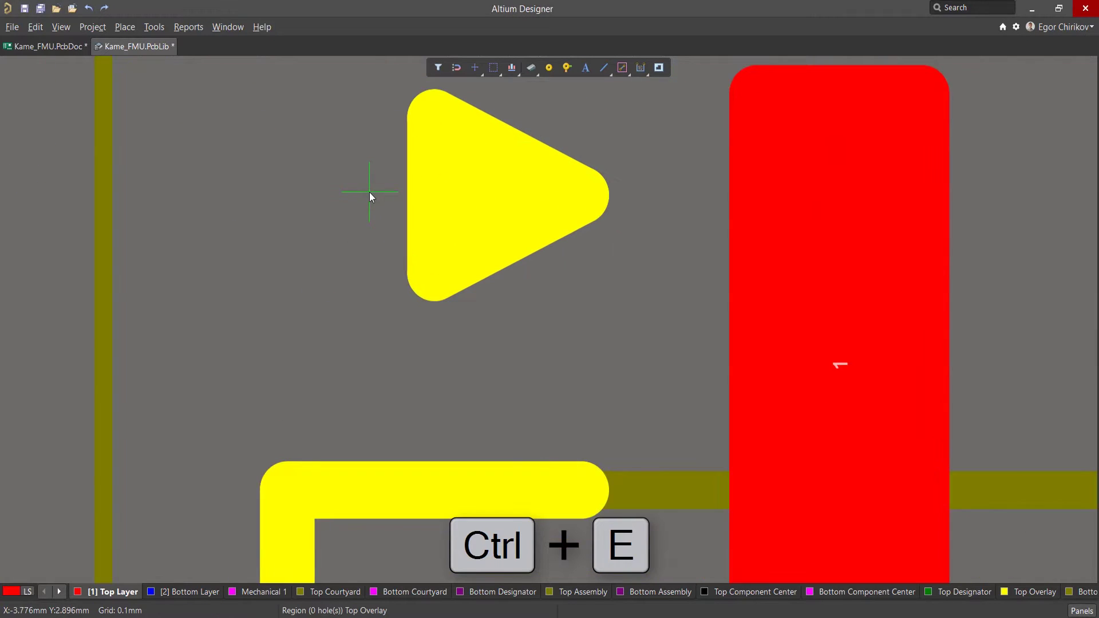
click(436, 282)
click(438, 494)
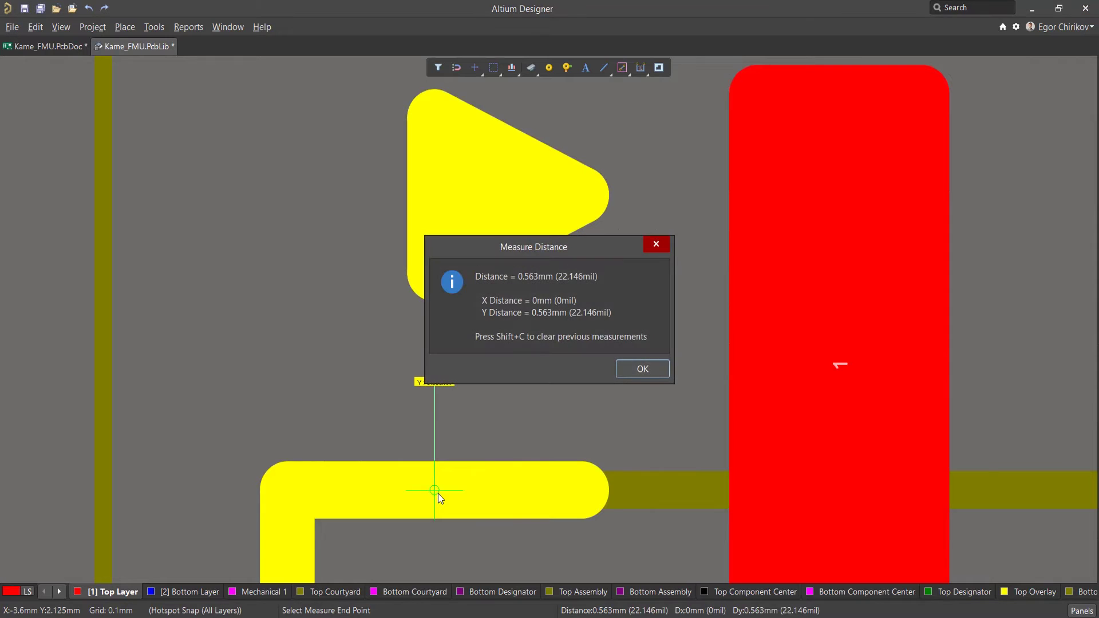
click(659, 368)
scroll(466, 337, down, 2)
scroll(452, 345, down, 2)
key(shift+c)
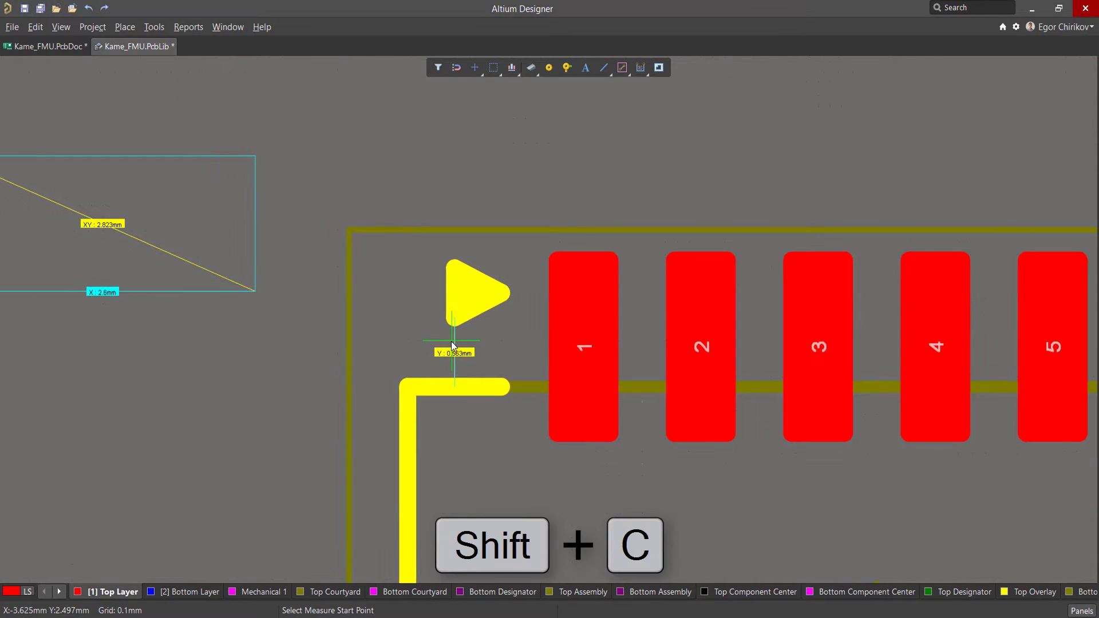
right_click(452, 346)
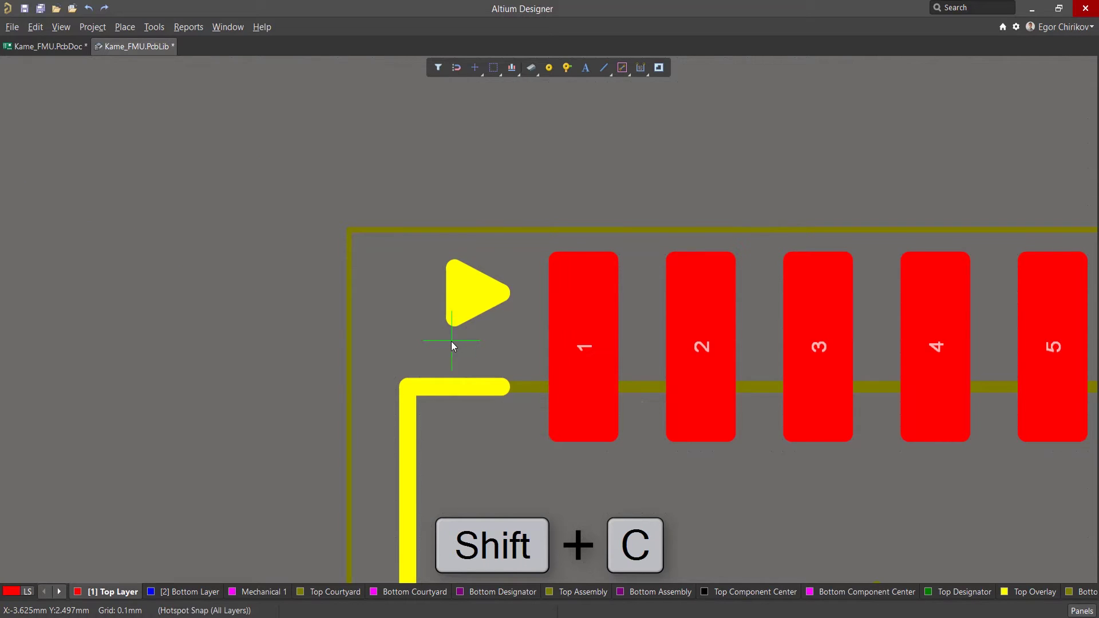
Step: Use Measure Primitives to get 0.325 mm from the pin-1 triangle to pad 1, then clear it
click(192, 29)
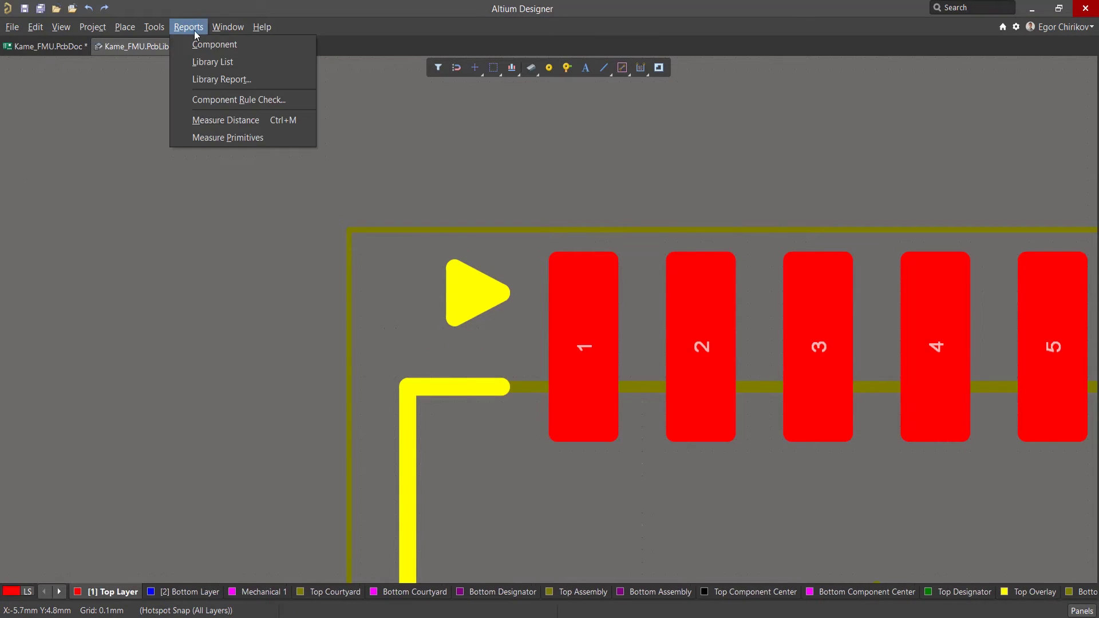
click(309, 139)
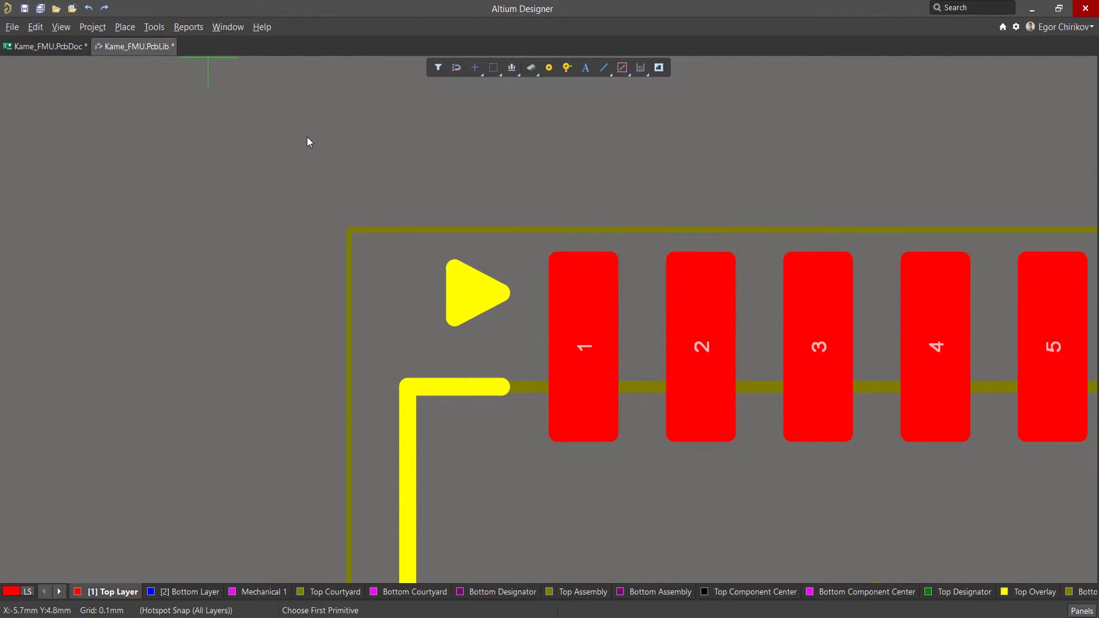
click(420, 298)
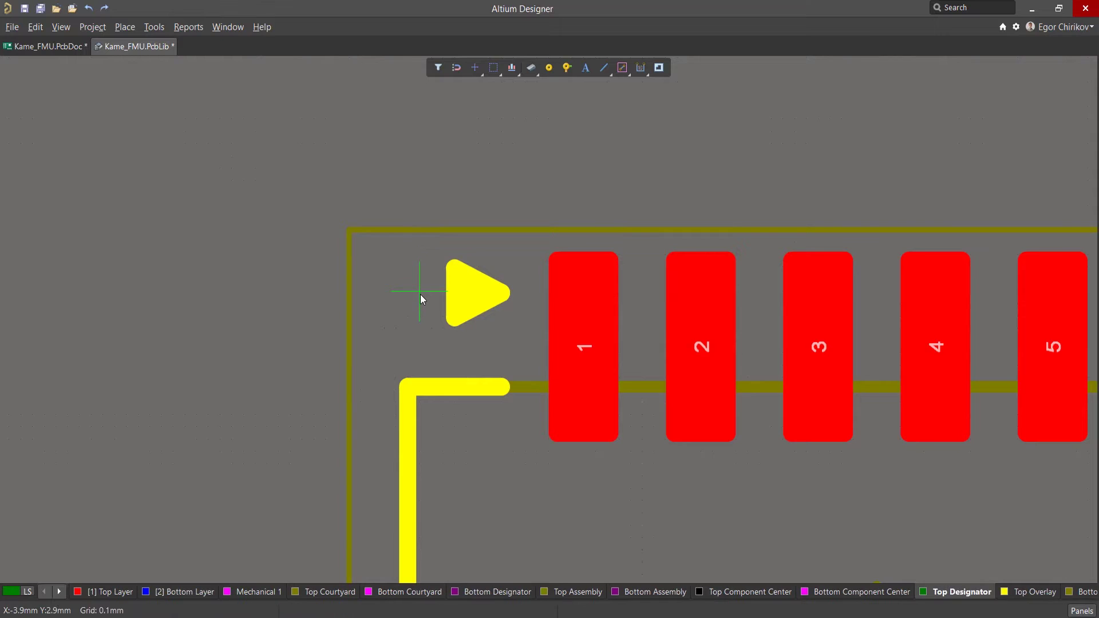
scroll(498, 309, up, 3)
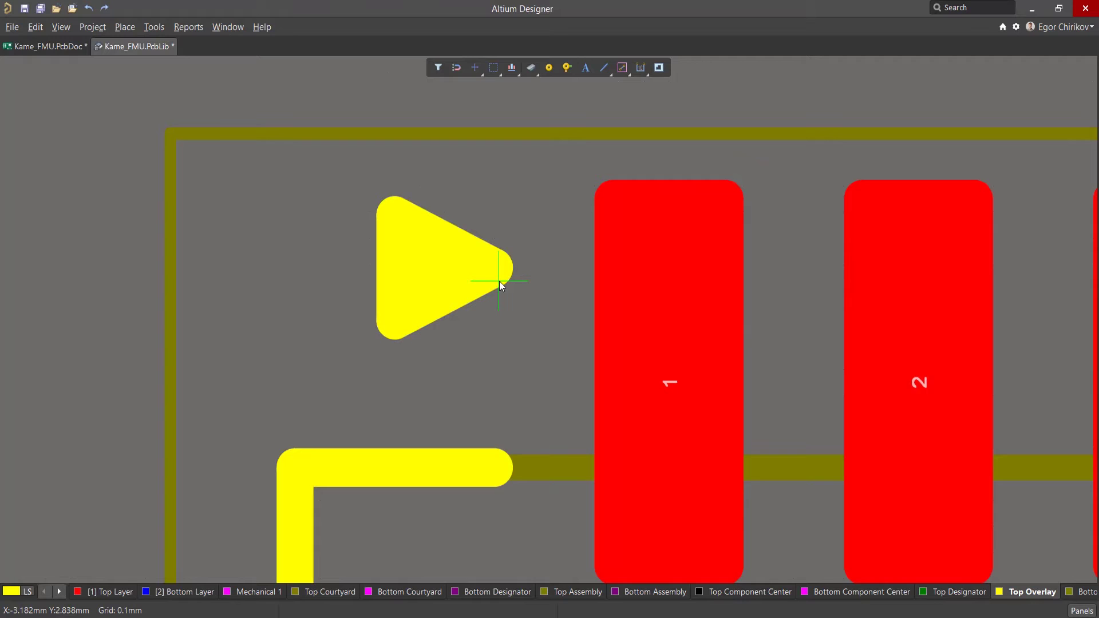
click(498, 282)
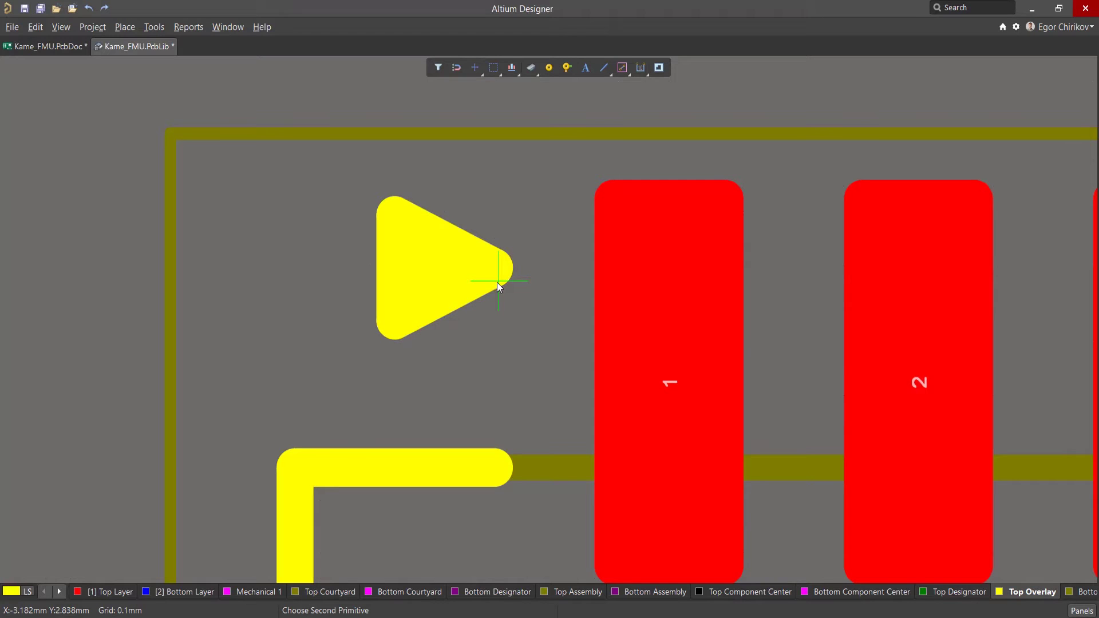
click(630, 271)
click(696, 390)
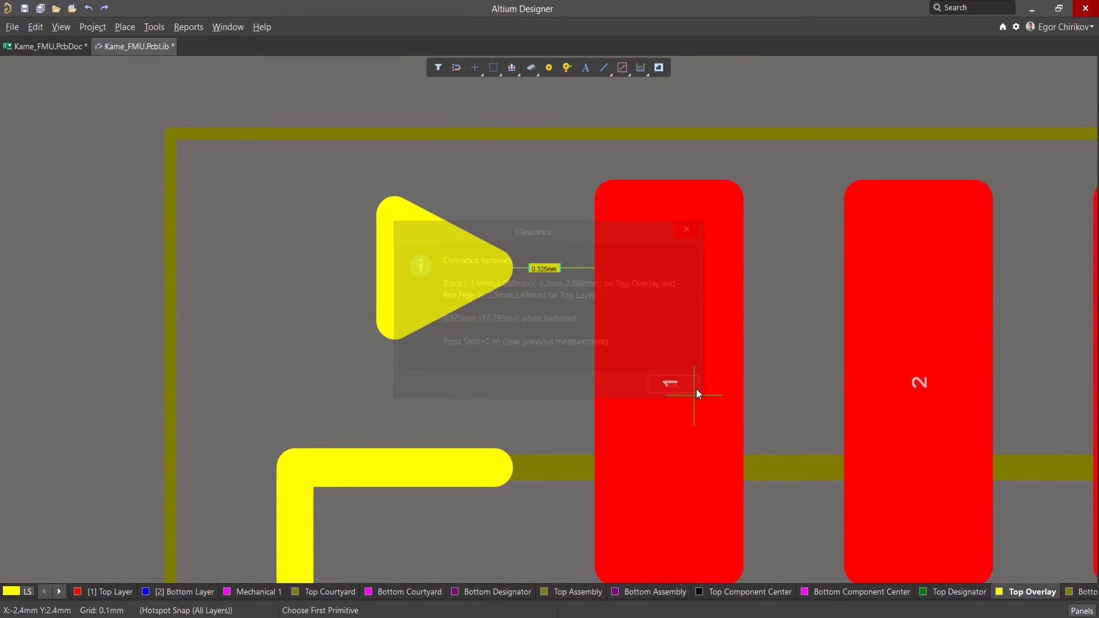
key(shift+c)
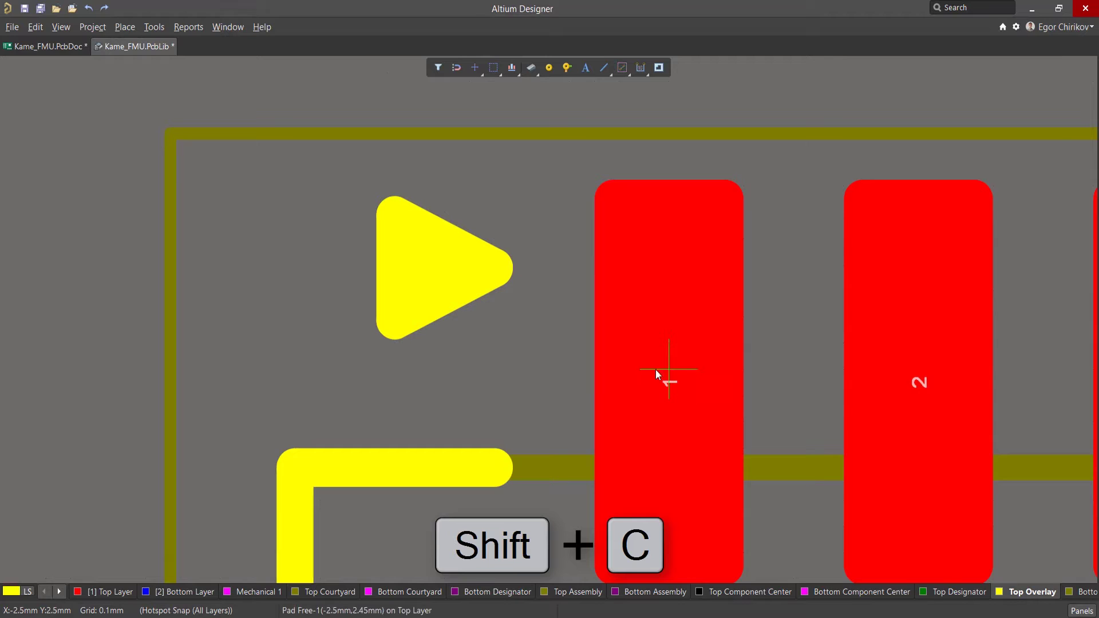
key(Escape)
Step: On the Kame_FMU board, select the short track and its connected track chain
click(59, 49)
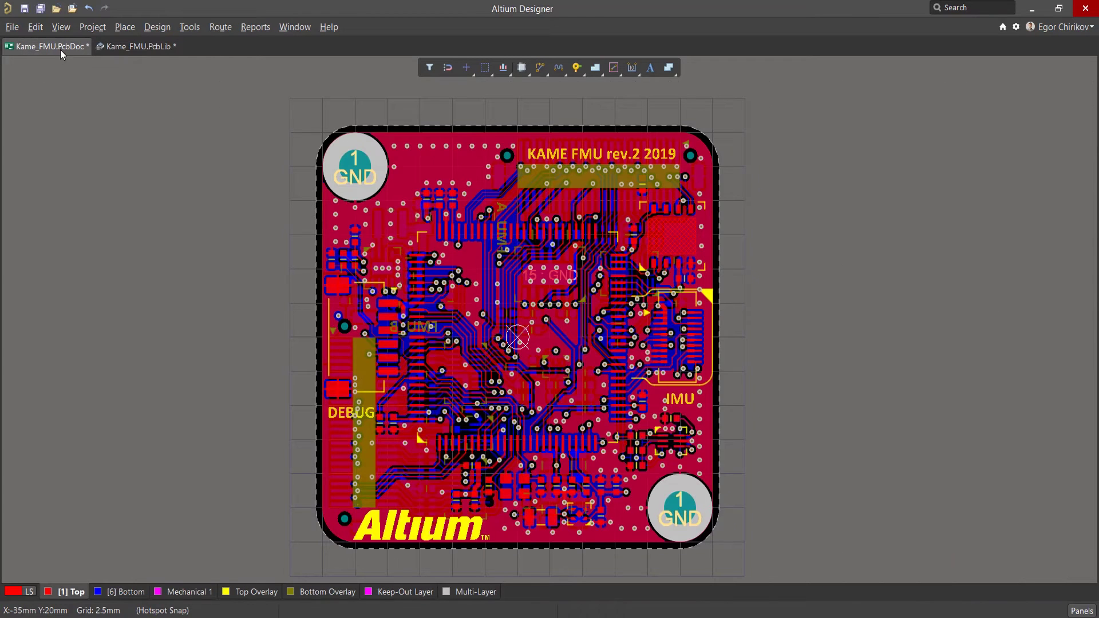
click(255, 30)
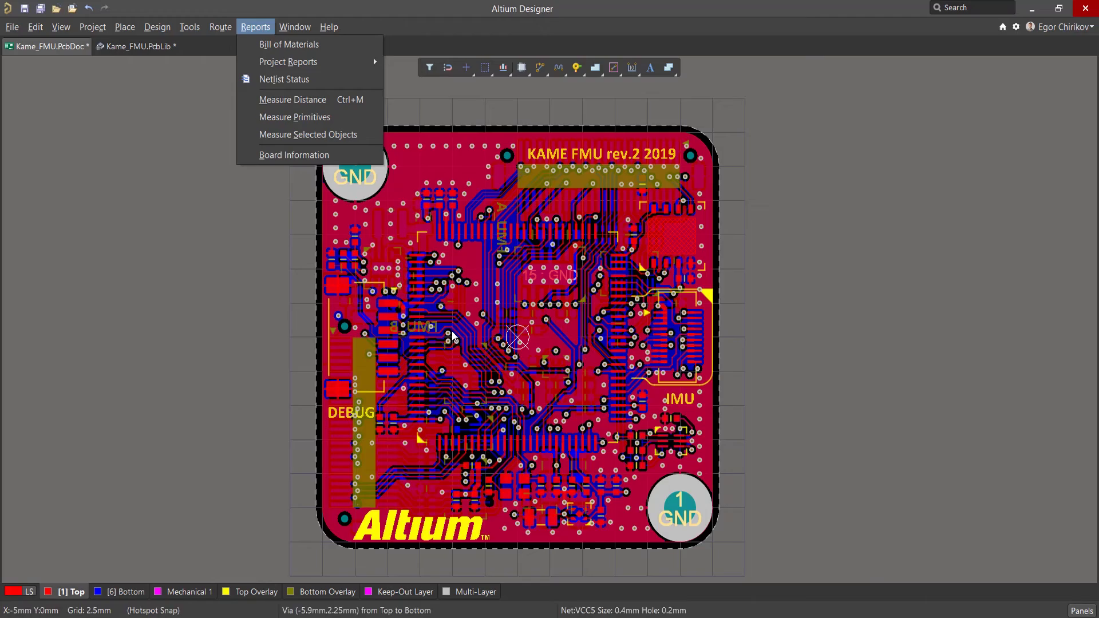
ctrl+scroll(469, 367, up, 1)
ctrl+scroll(469, 367, up, 2)
ctrl+scroll(469, 367, up, 1)
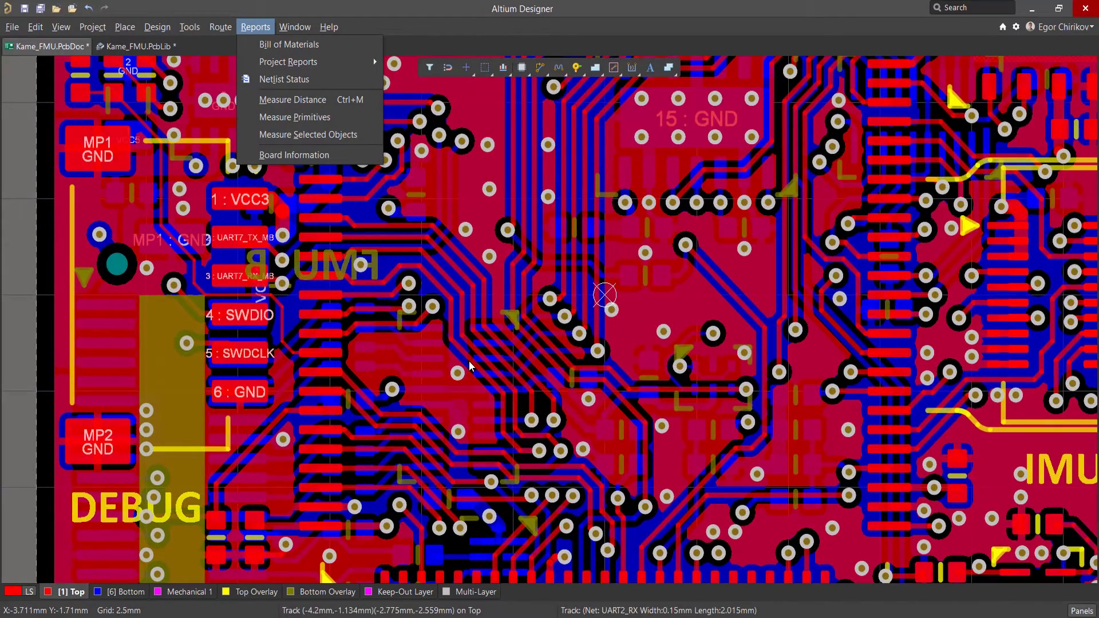
click(450, 318)
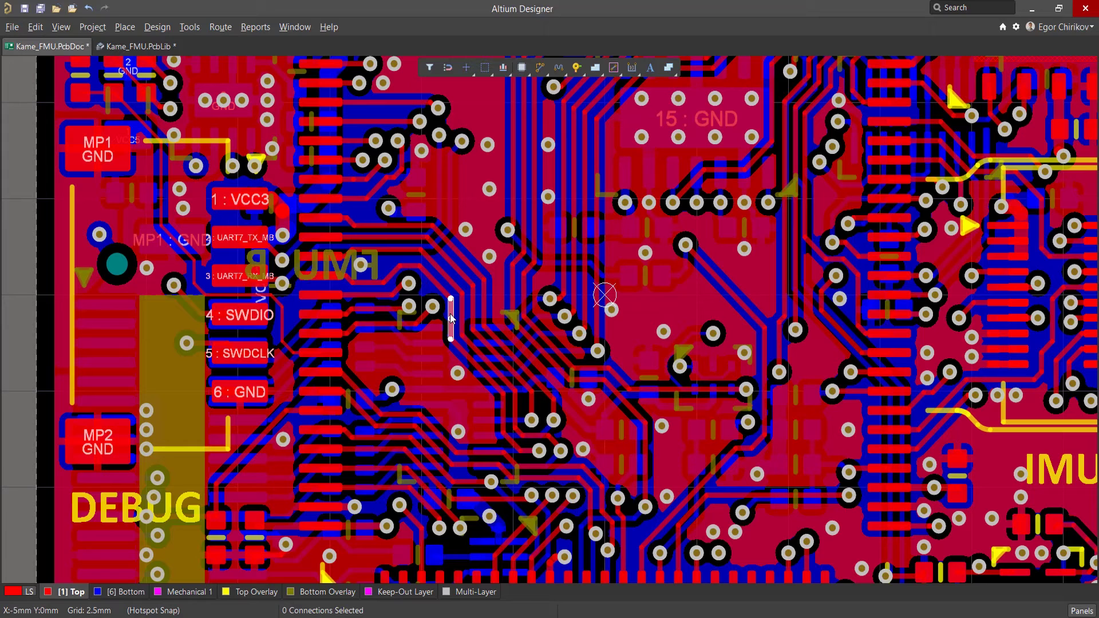
key(Tab)
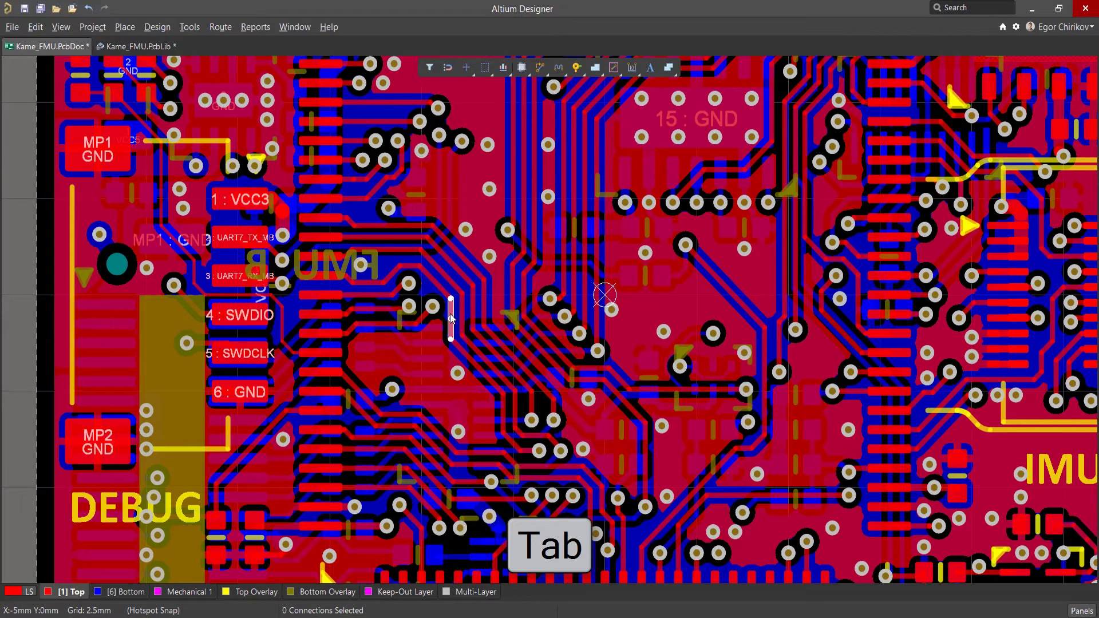
Step: Measure the selected track chain's length: 9.401 mm (370.123 mil)
click(260, 29)
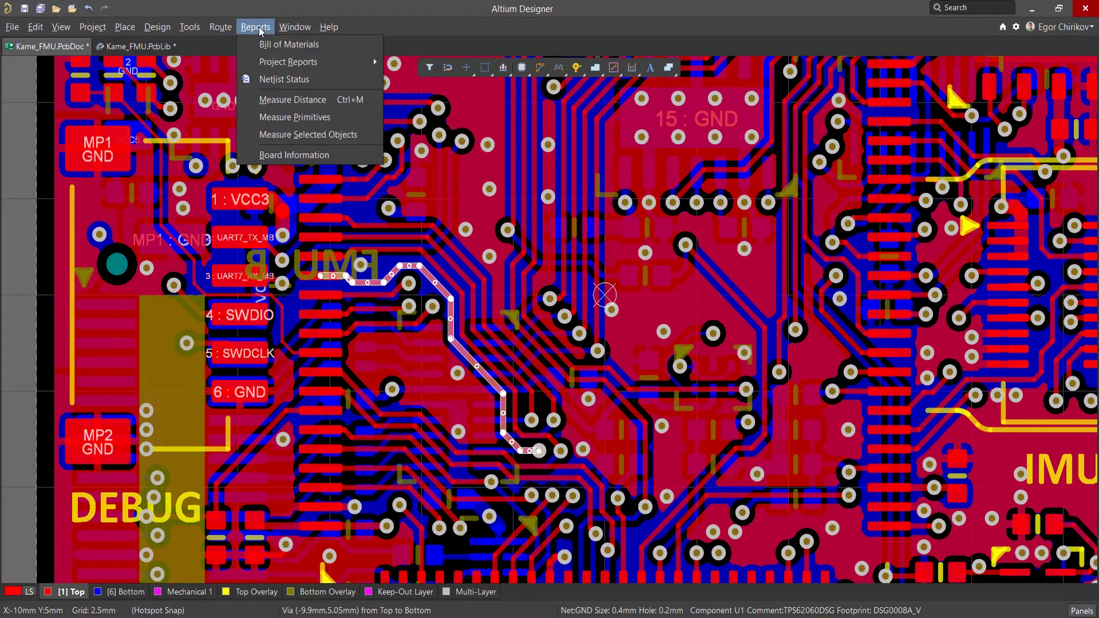
click(364, 138)
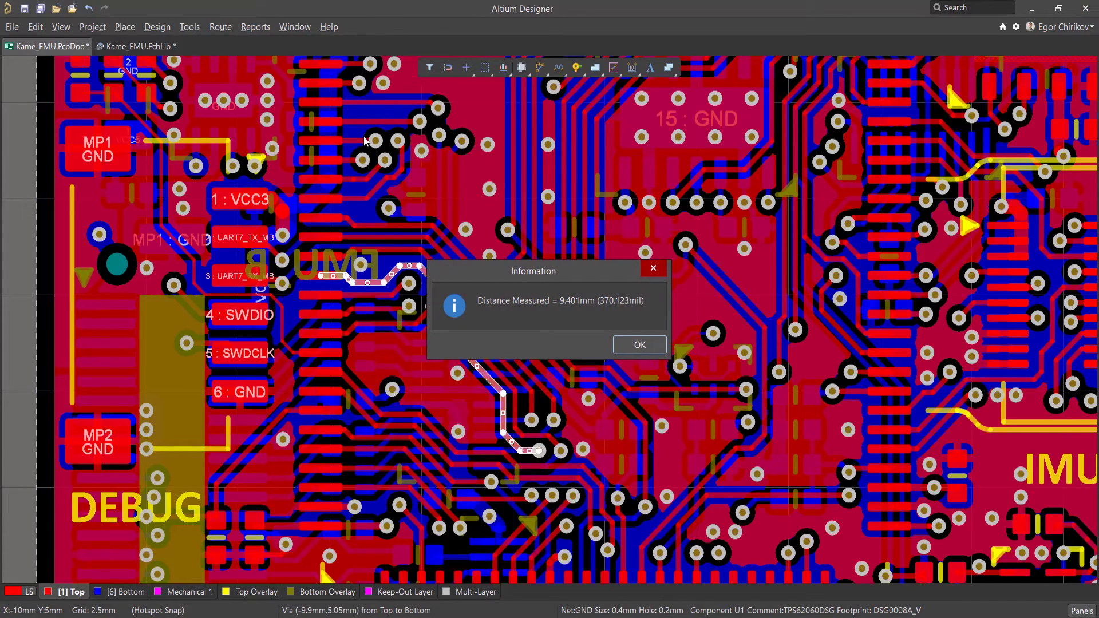
click(626, 346)
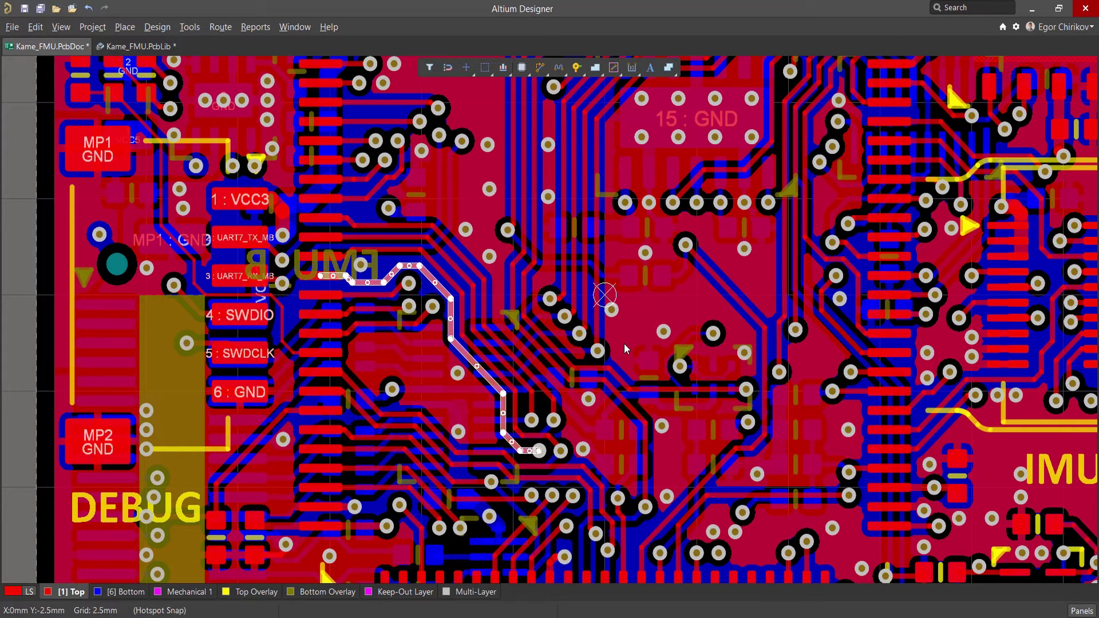
Step: In tilted 3D view, measure 1.22 mm from the DEBUG connector to a resistor, then clear it
key(3)
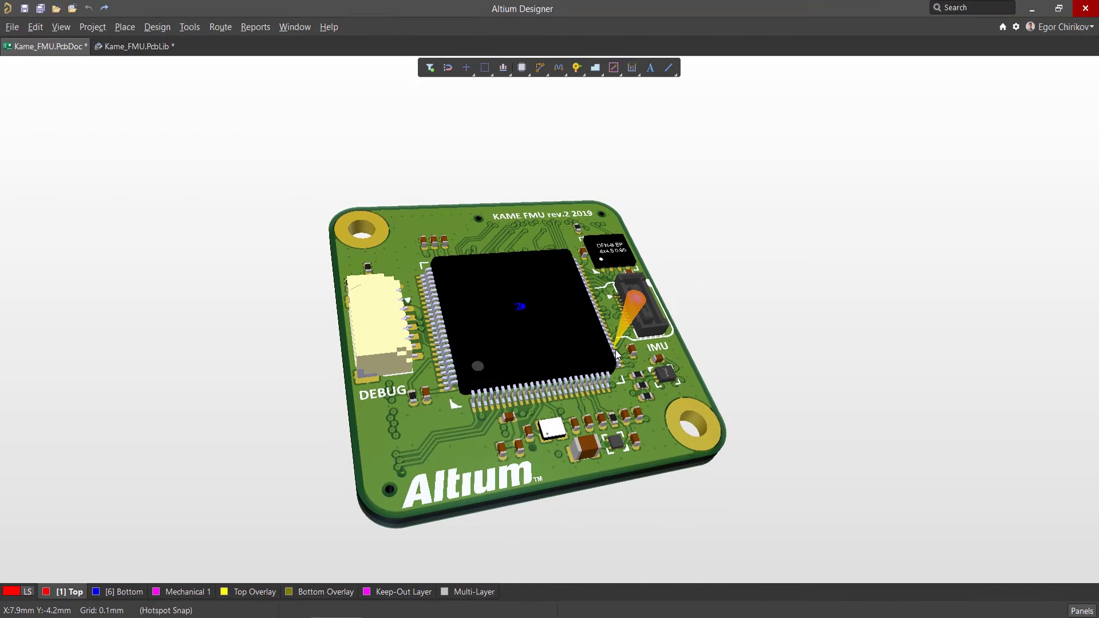
drag(616, 354, 426, 390)
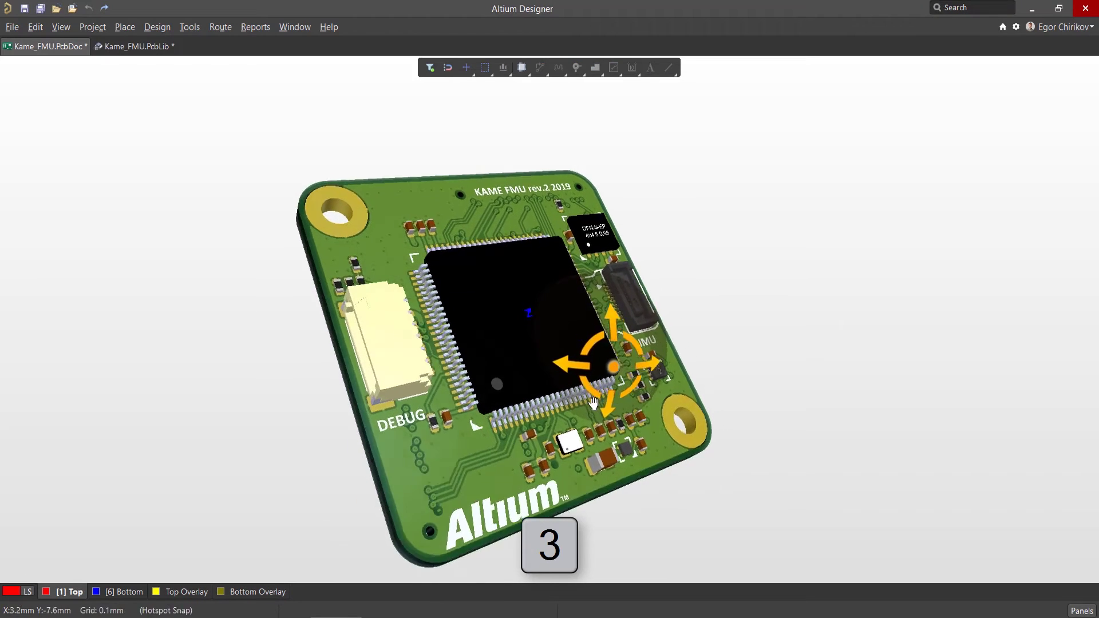
scroll(425, 391, up, 2)
scroll(391, 359, up, 2)
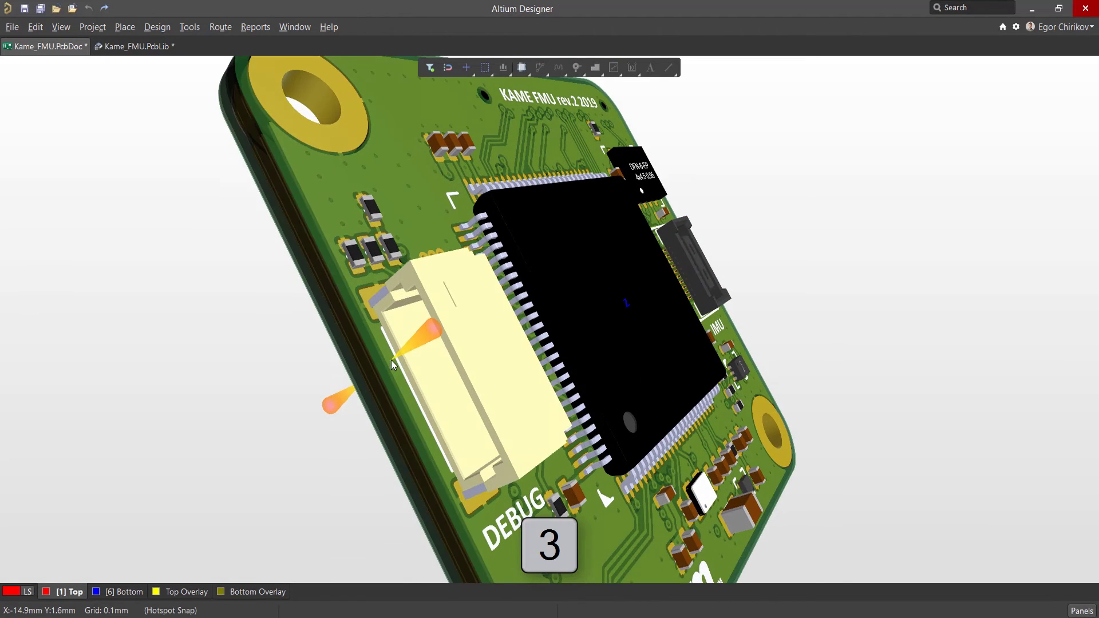
click(255, 27)
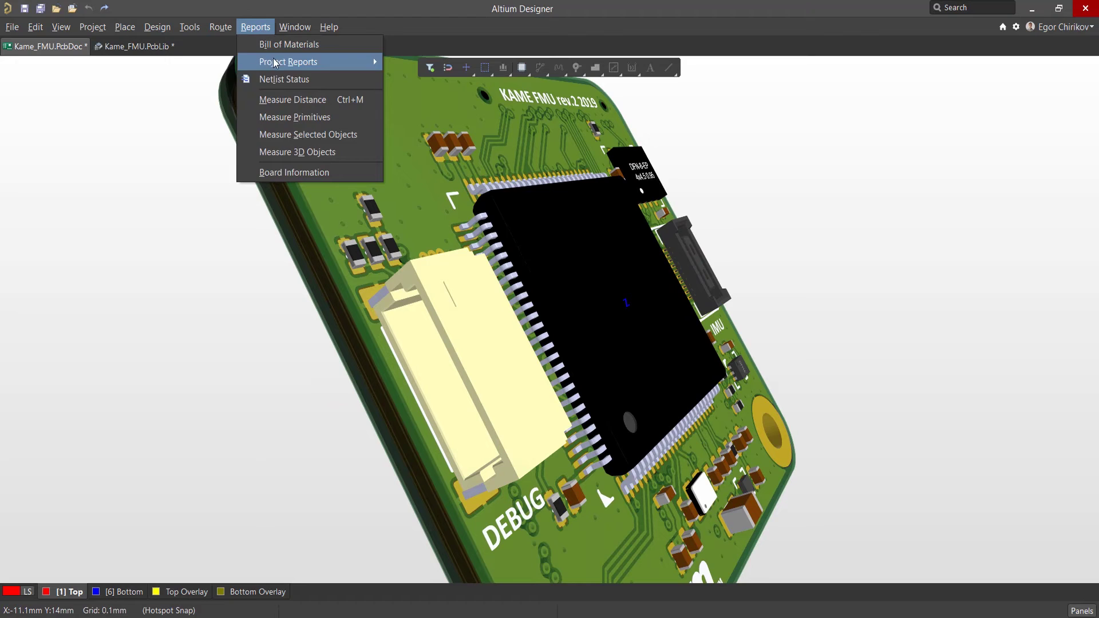
click(351, 152)
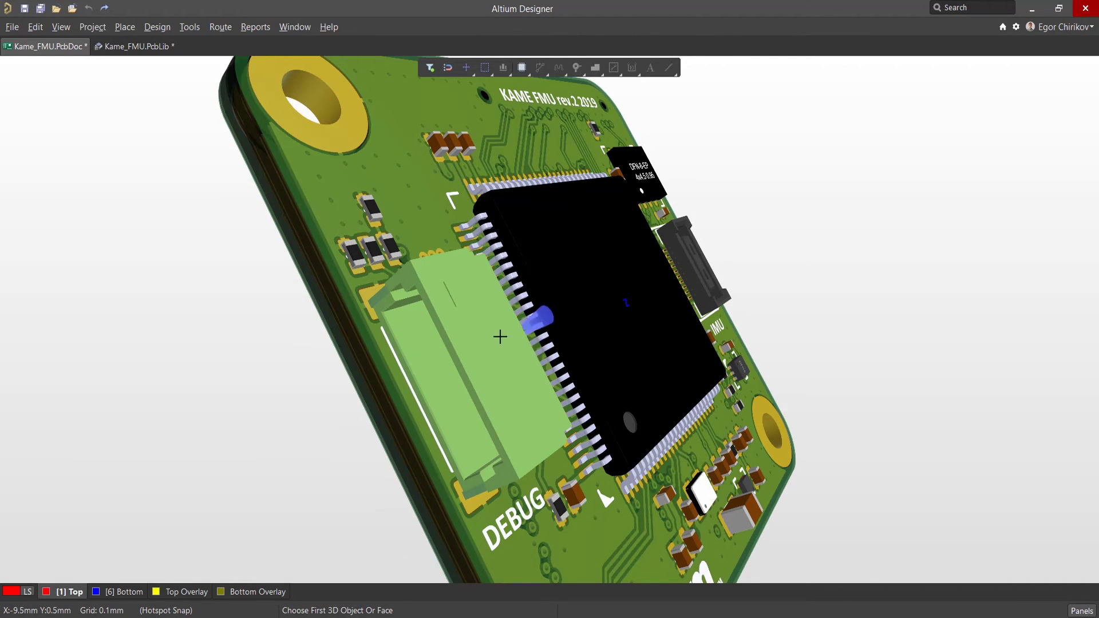
click(465, 327)
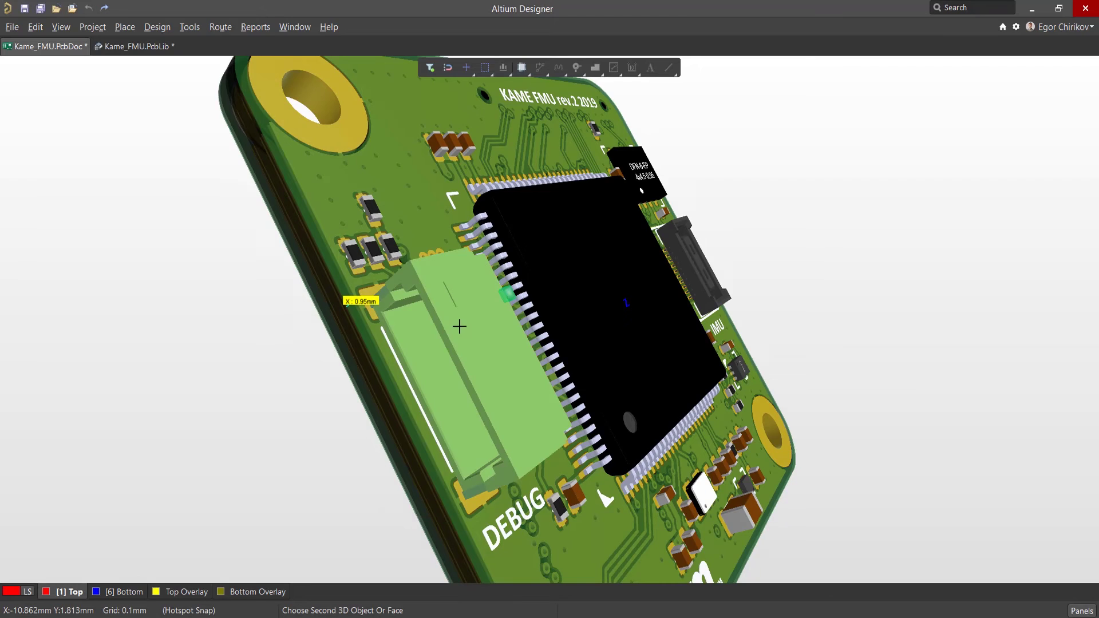
drag(466, 327, 378, 334)
scroll(344, 300, up, 2)
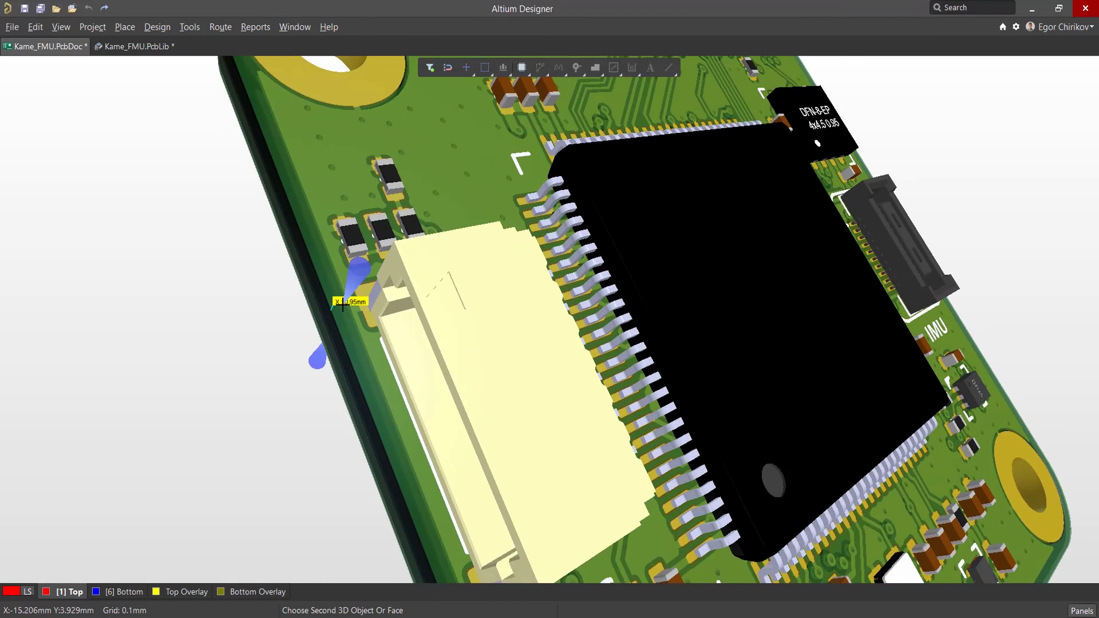
scroll(344, 300, up, 2)
scroll(343, 302, up, 2)
scroll(344, 303, up, 1)
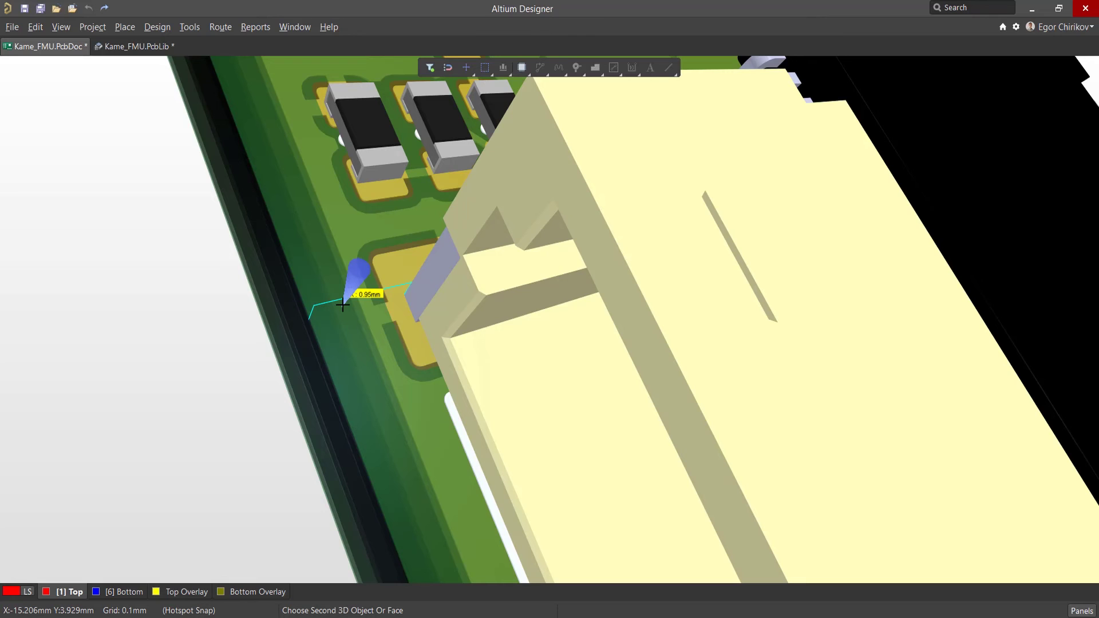
click(371, 162)
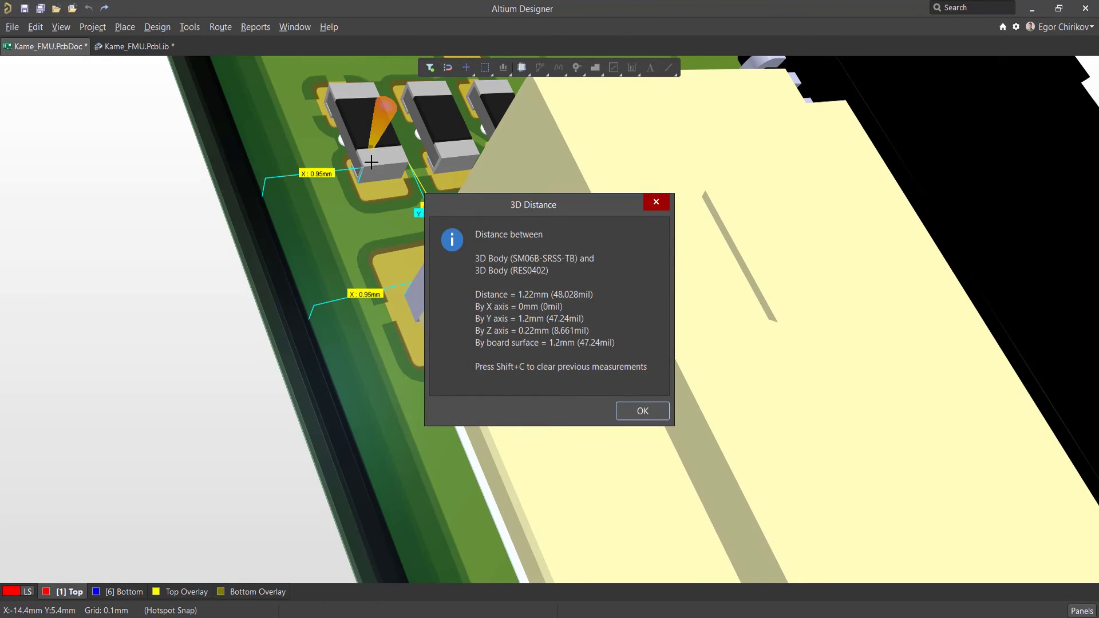
click(642, 411)
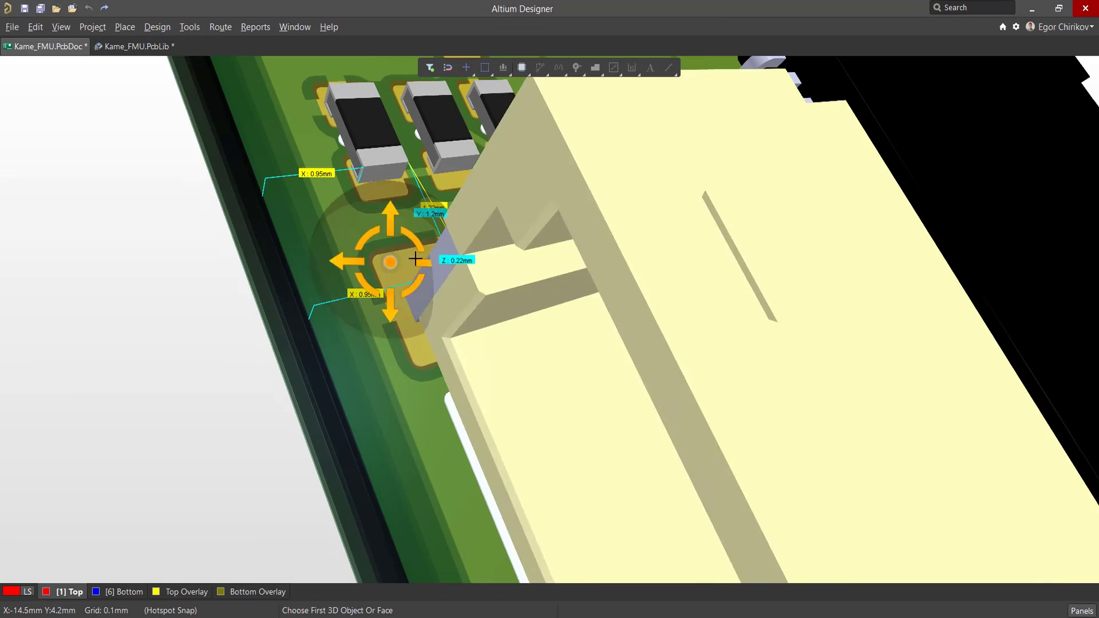
scroll(485, 223, up, 3)
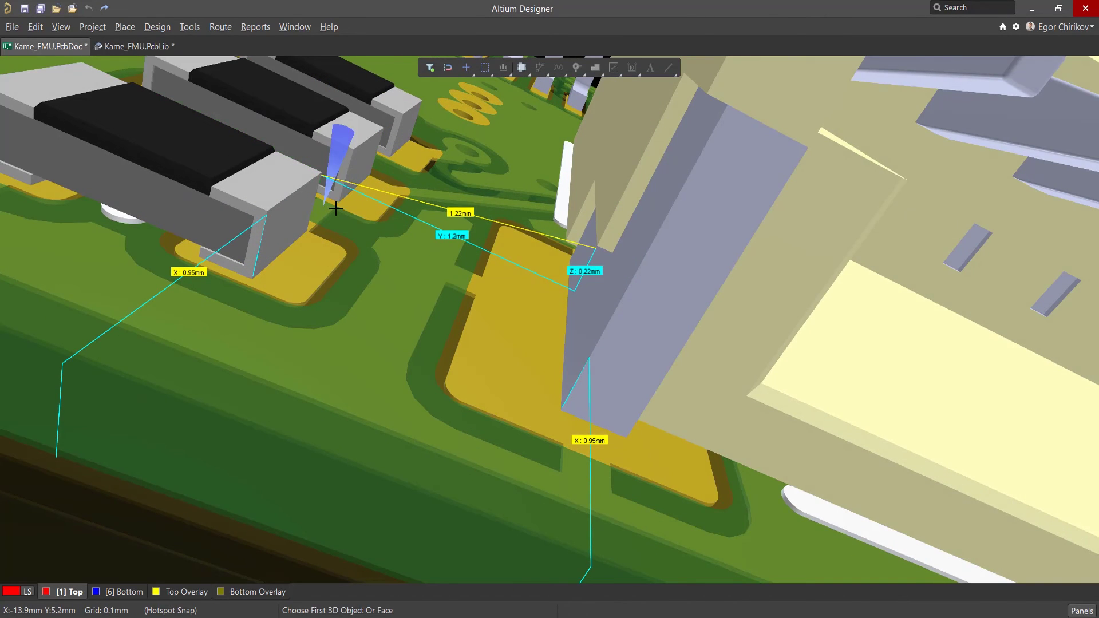
key(shift+c)
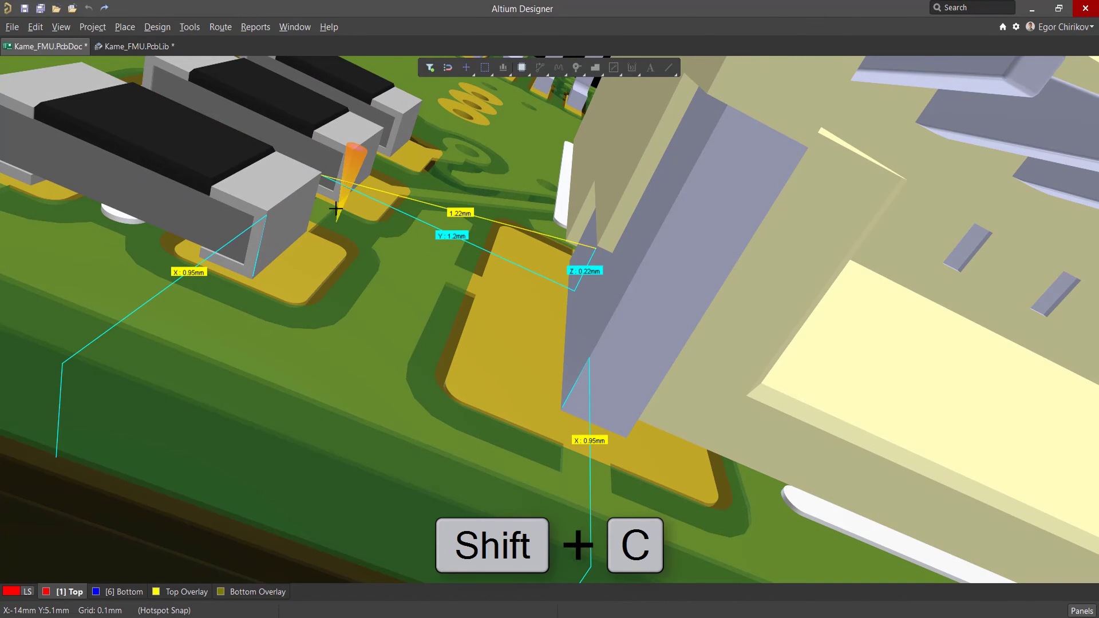
scroll(336, 209, down, 5)
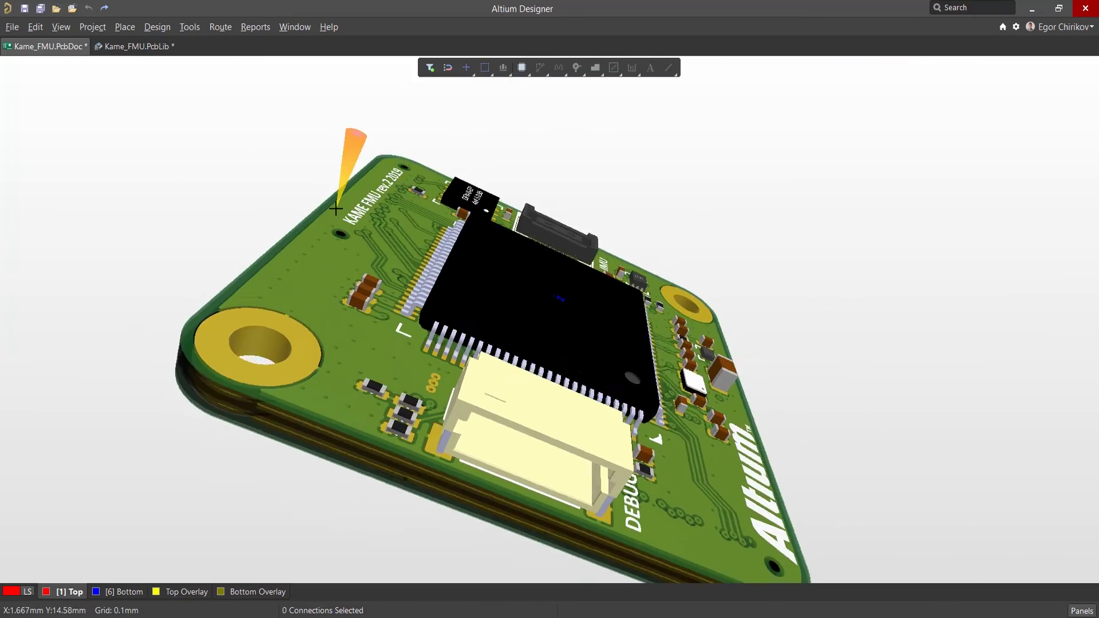
Step: On the board's other side, measure faces of FMU_A and FMU_B connectors: 14.849 mm apart
mouse_move(336, 210)
mouse_down()
mouse_move(310, 275)
mouse_move(293, 250)
mouse_up()
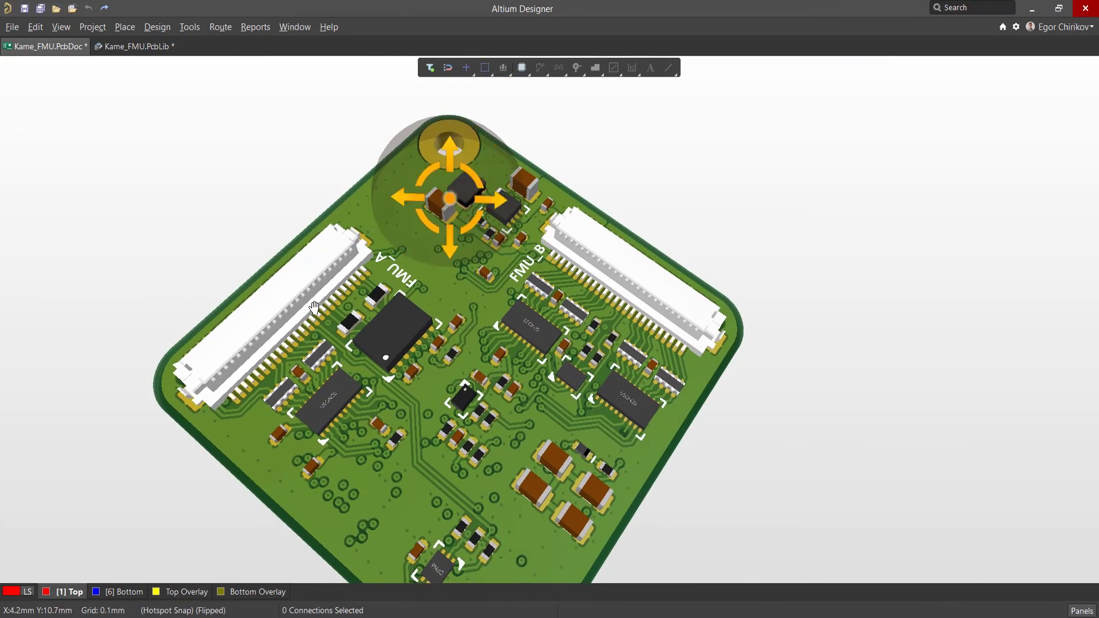
click(254, 27)
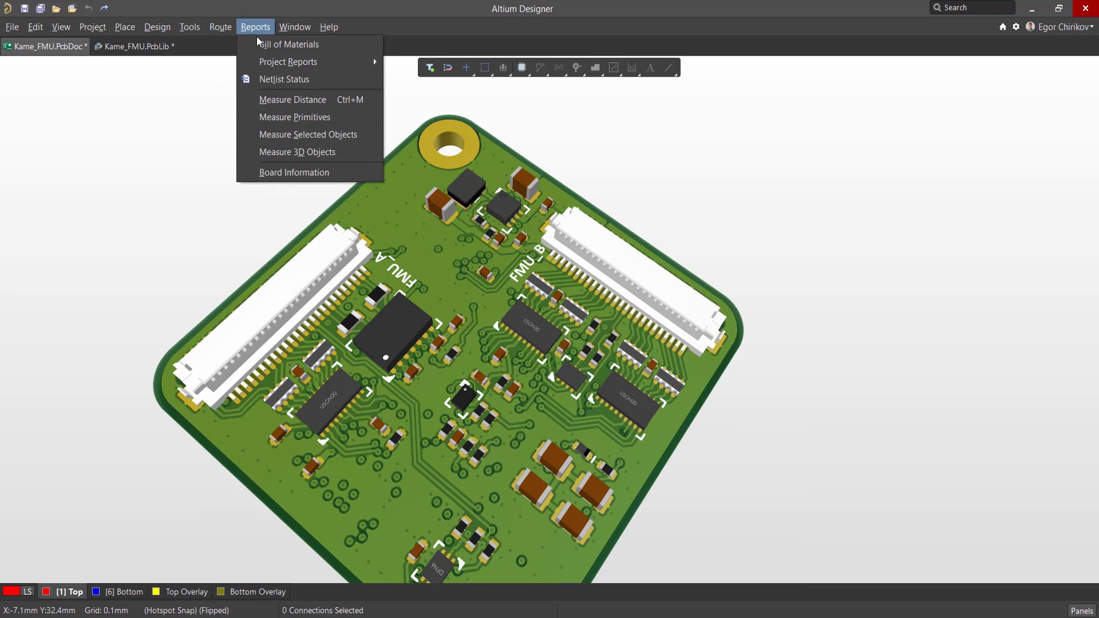
click(355, 153)
key(ctrl)
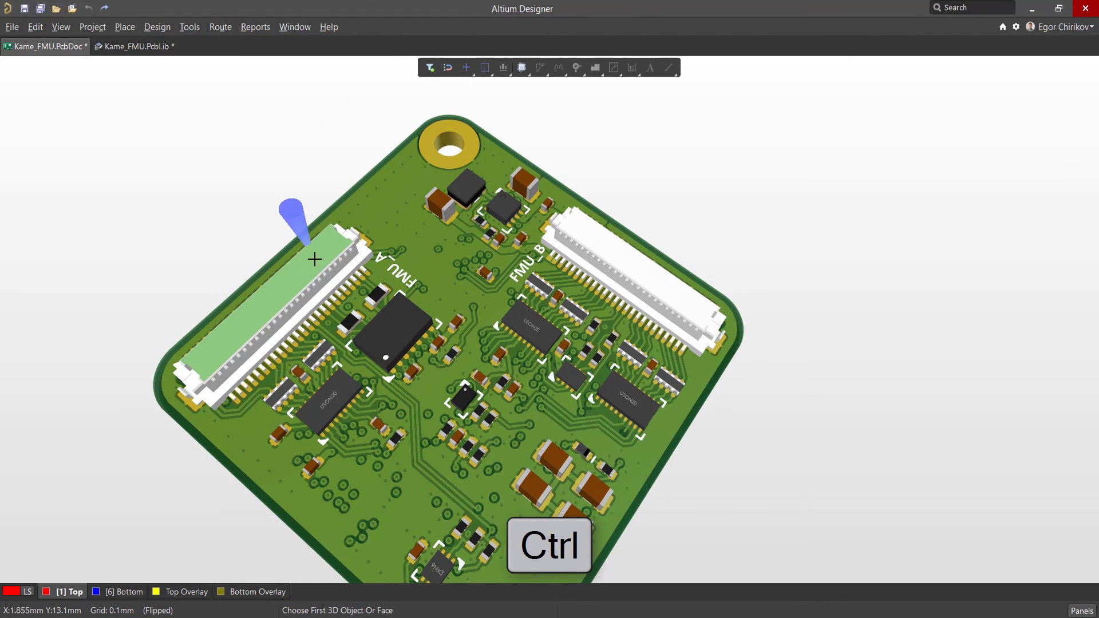
ctrl+click(315, 254)
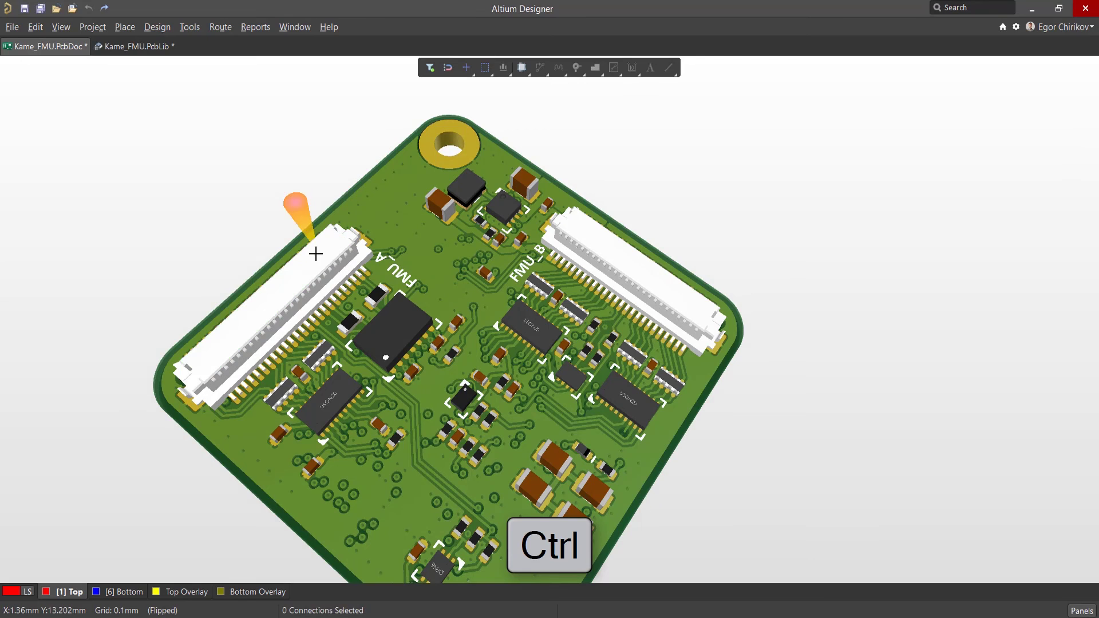
click(602, 243)
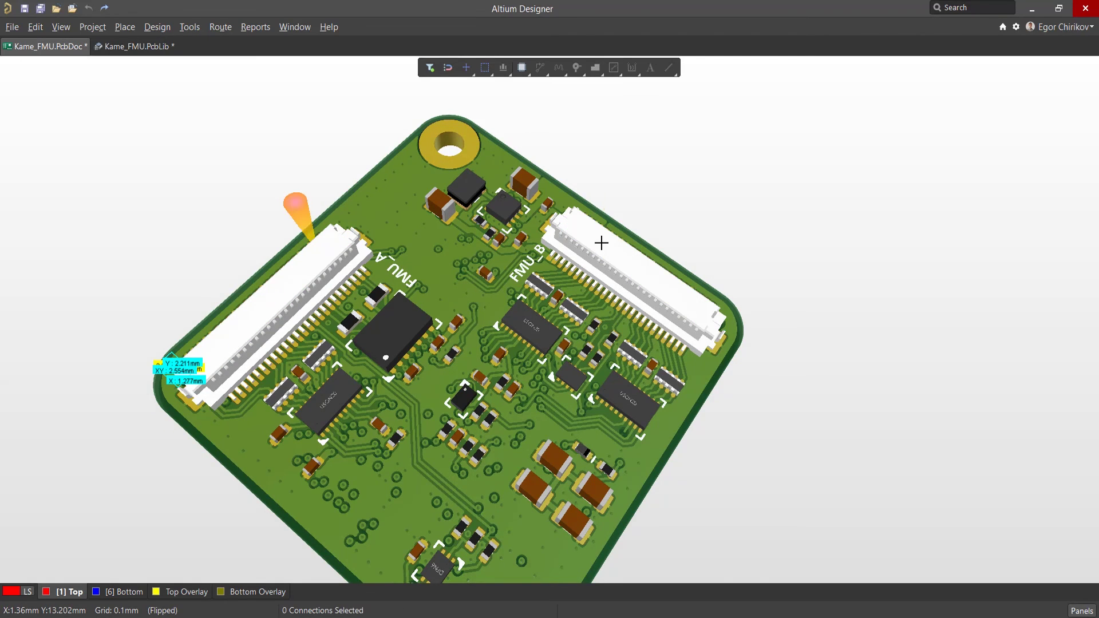
click(650, 410)
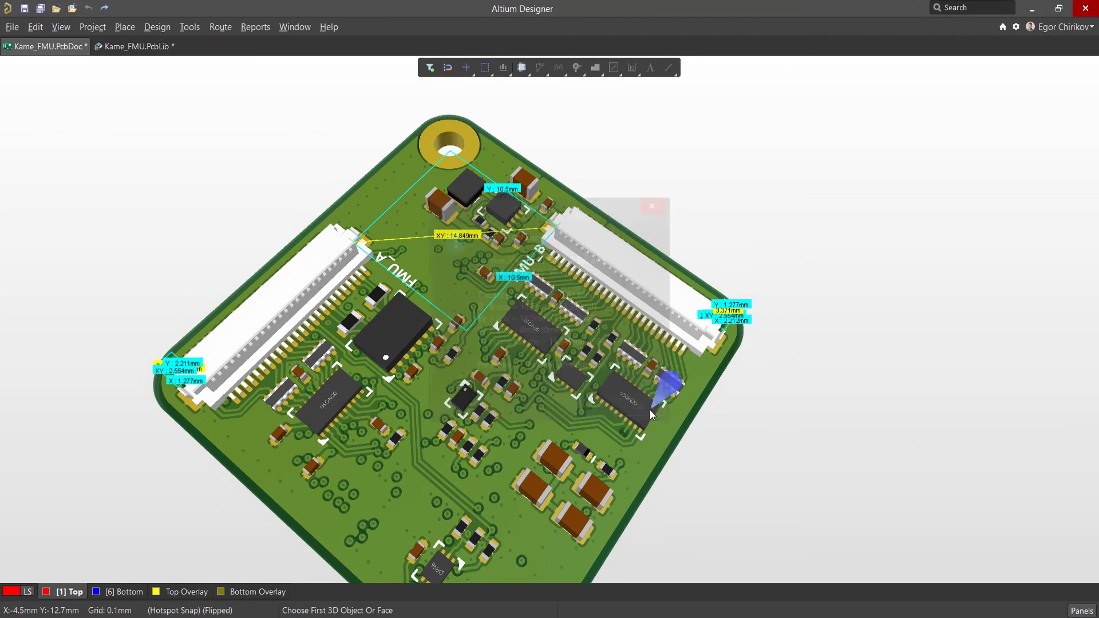
key(Escape)
drag(491, 283, 468, 227)
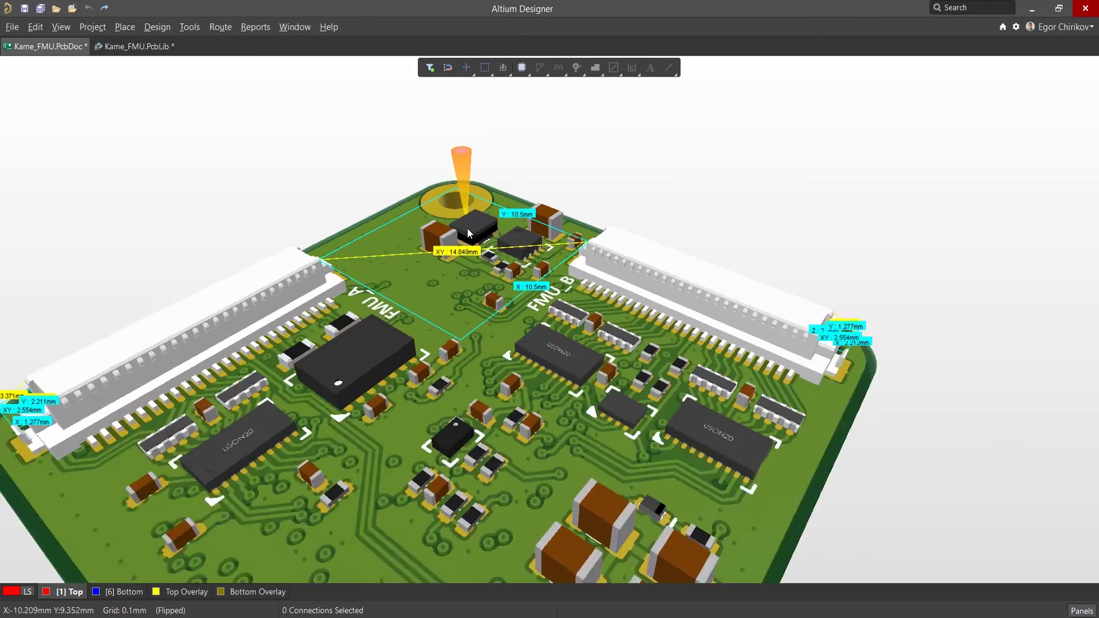
scroll(468, 228, up, 2)
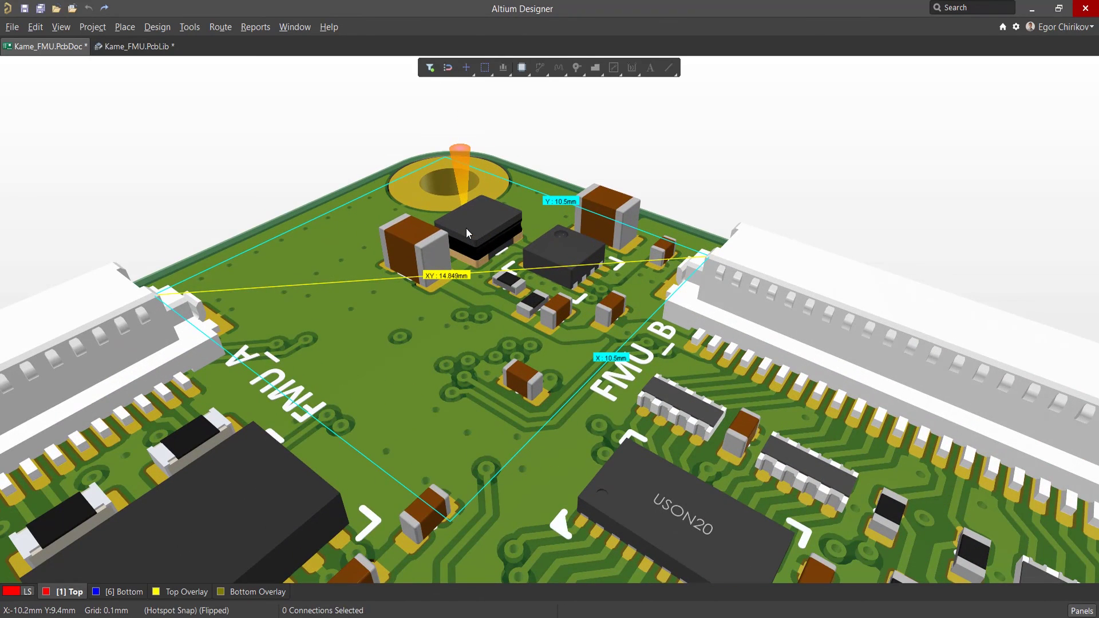